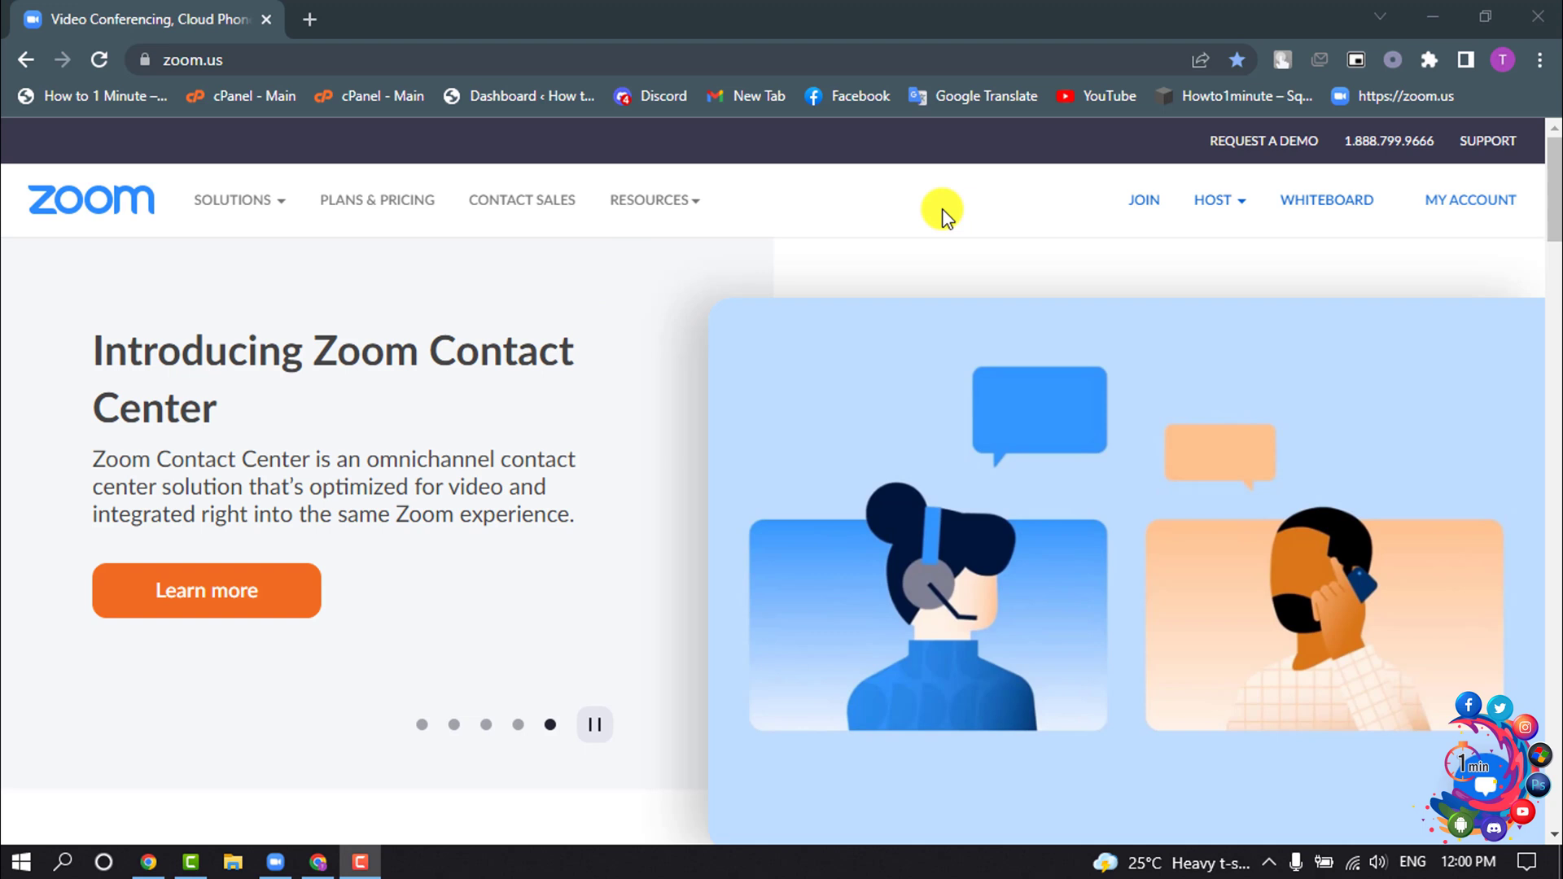
# Step: Go to My Account, then Account Management, then Billing to view the free Basic plan
pyautogui.click(1465, 213)
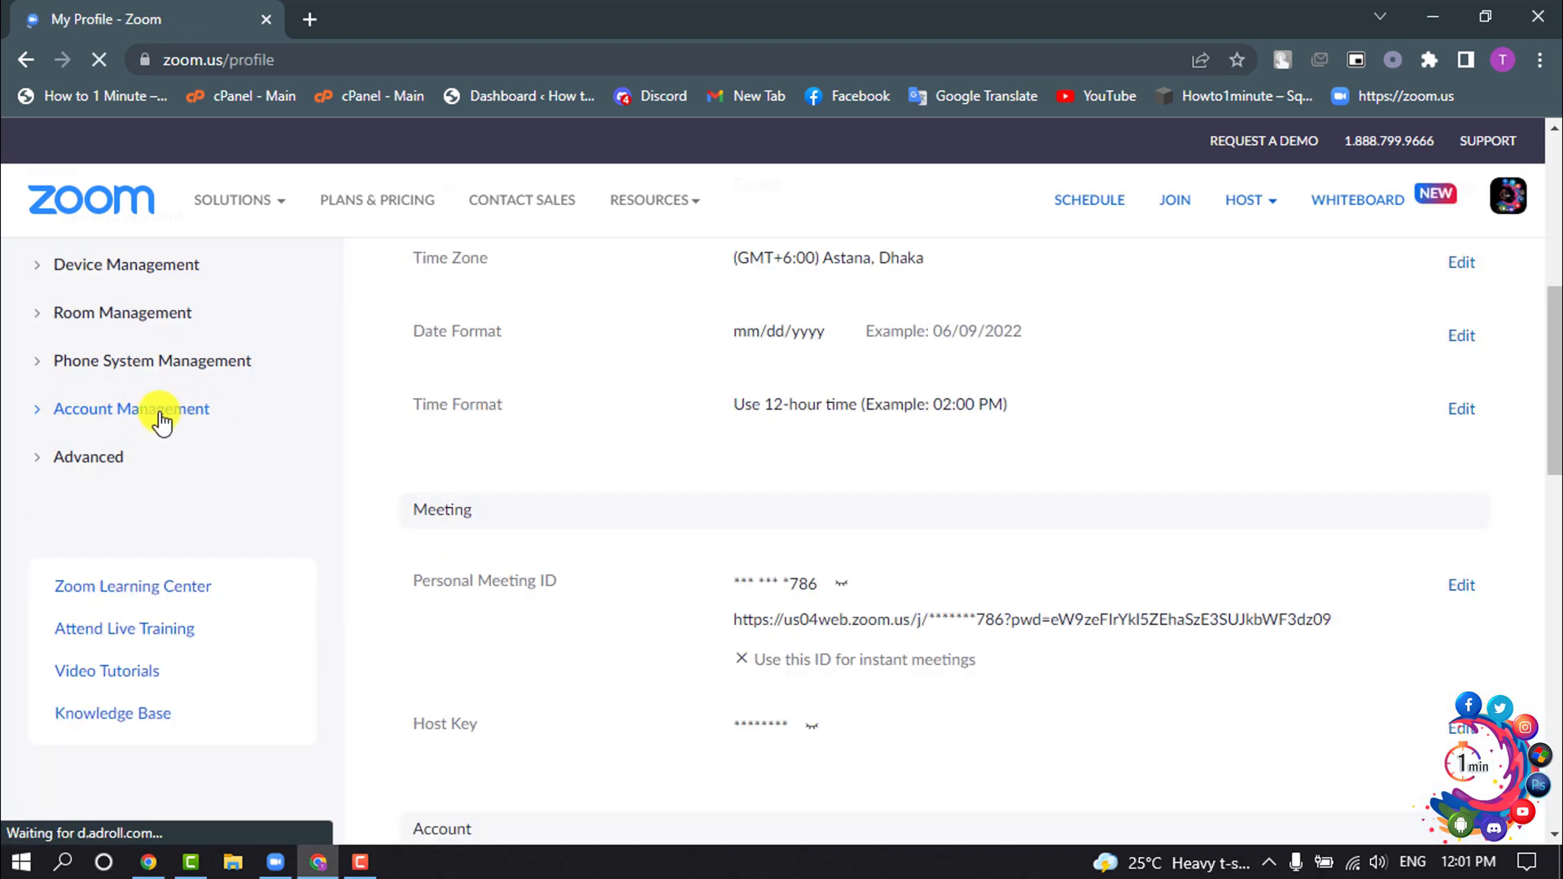
pyautogui.click(161, 419)
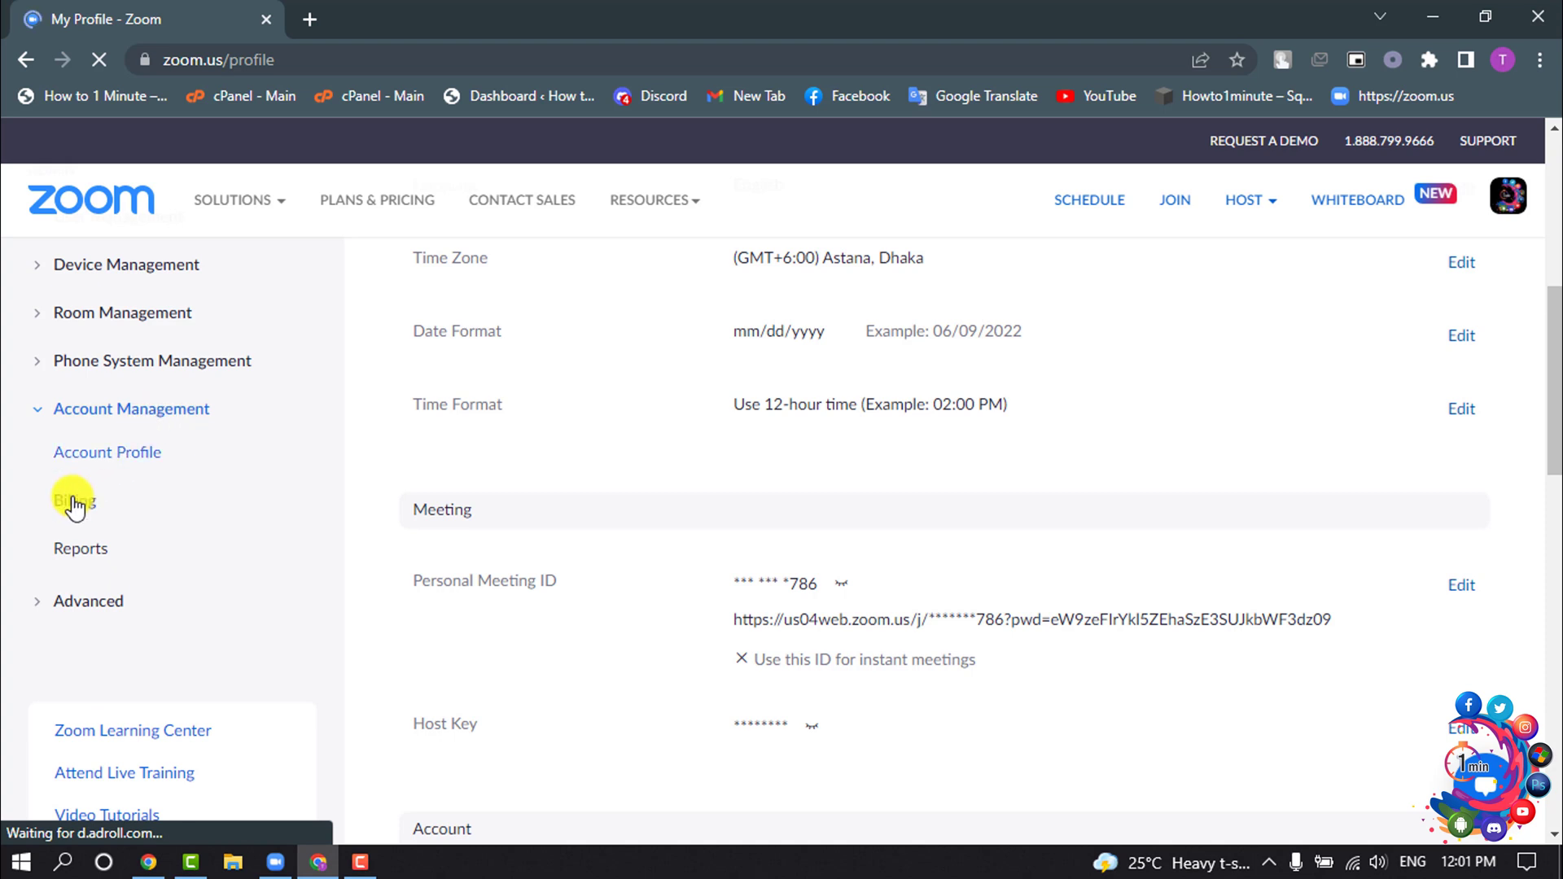
pyautogui.click(71, 514)
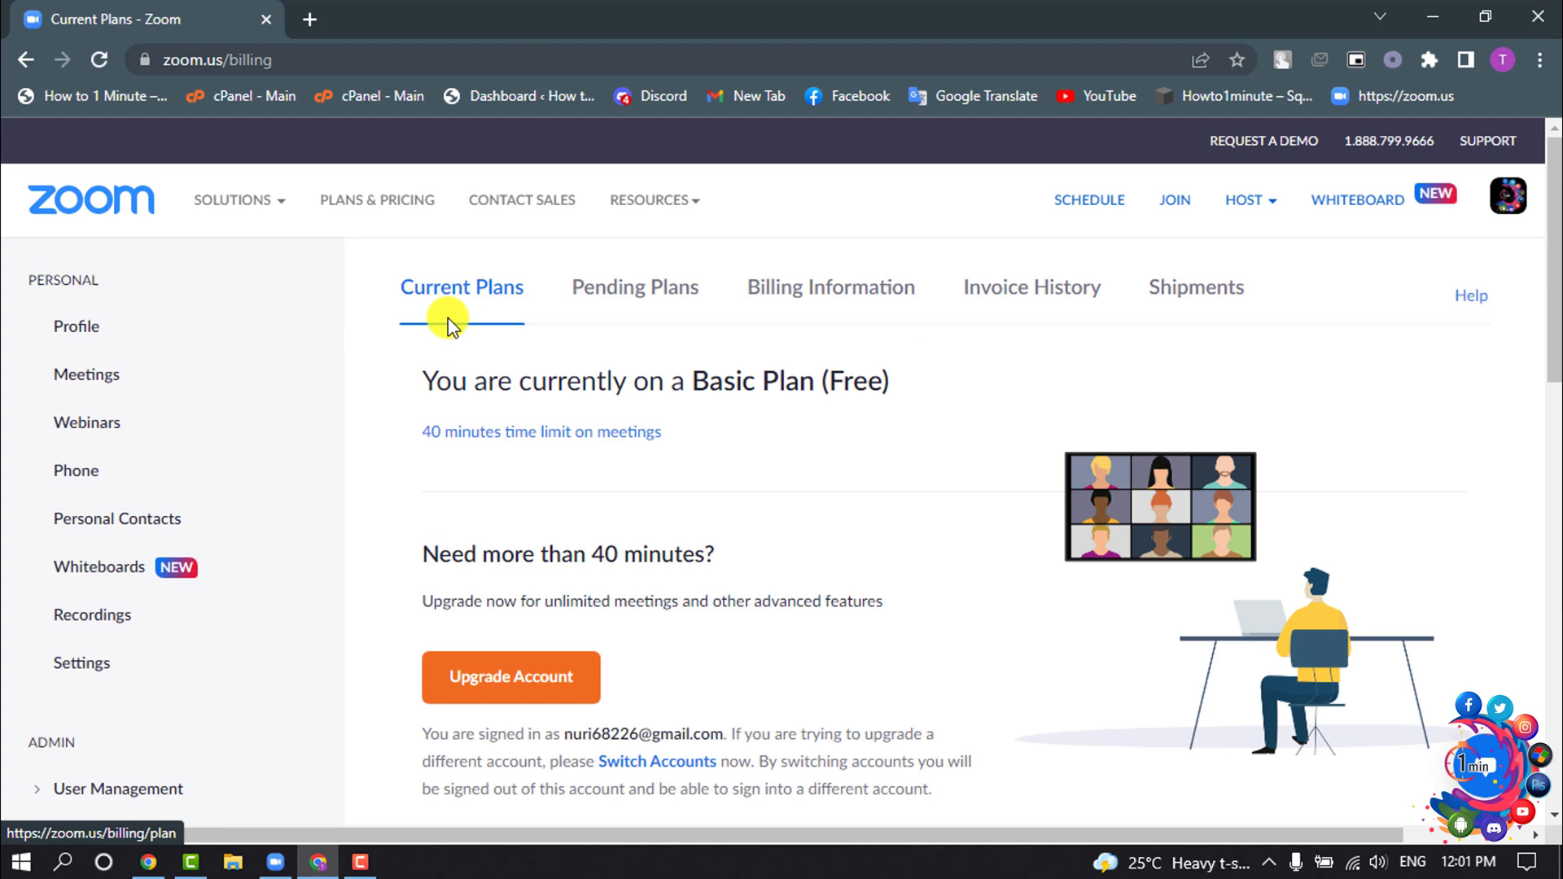
# Step: Start the upgrade from Basic and select how the Pro account will be used
pyautogui.click(490, 685)
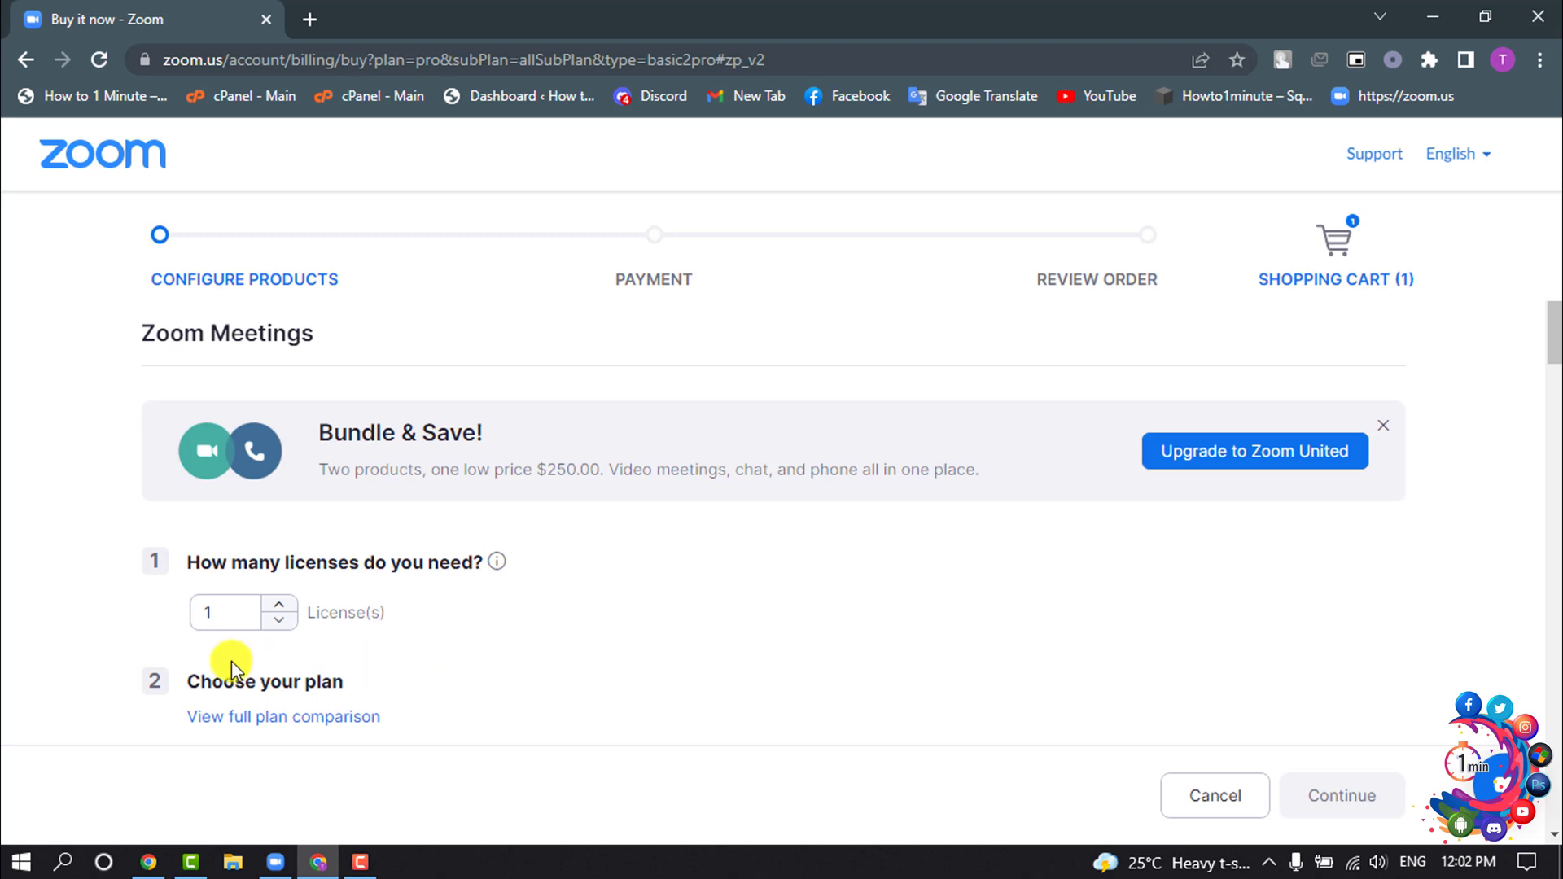
pyautogui.scroll(-3, 208, 659)
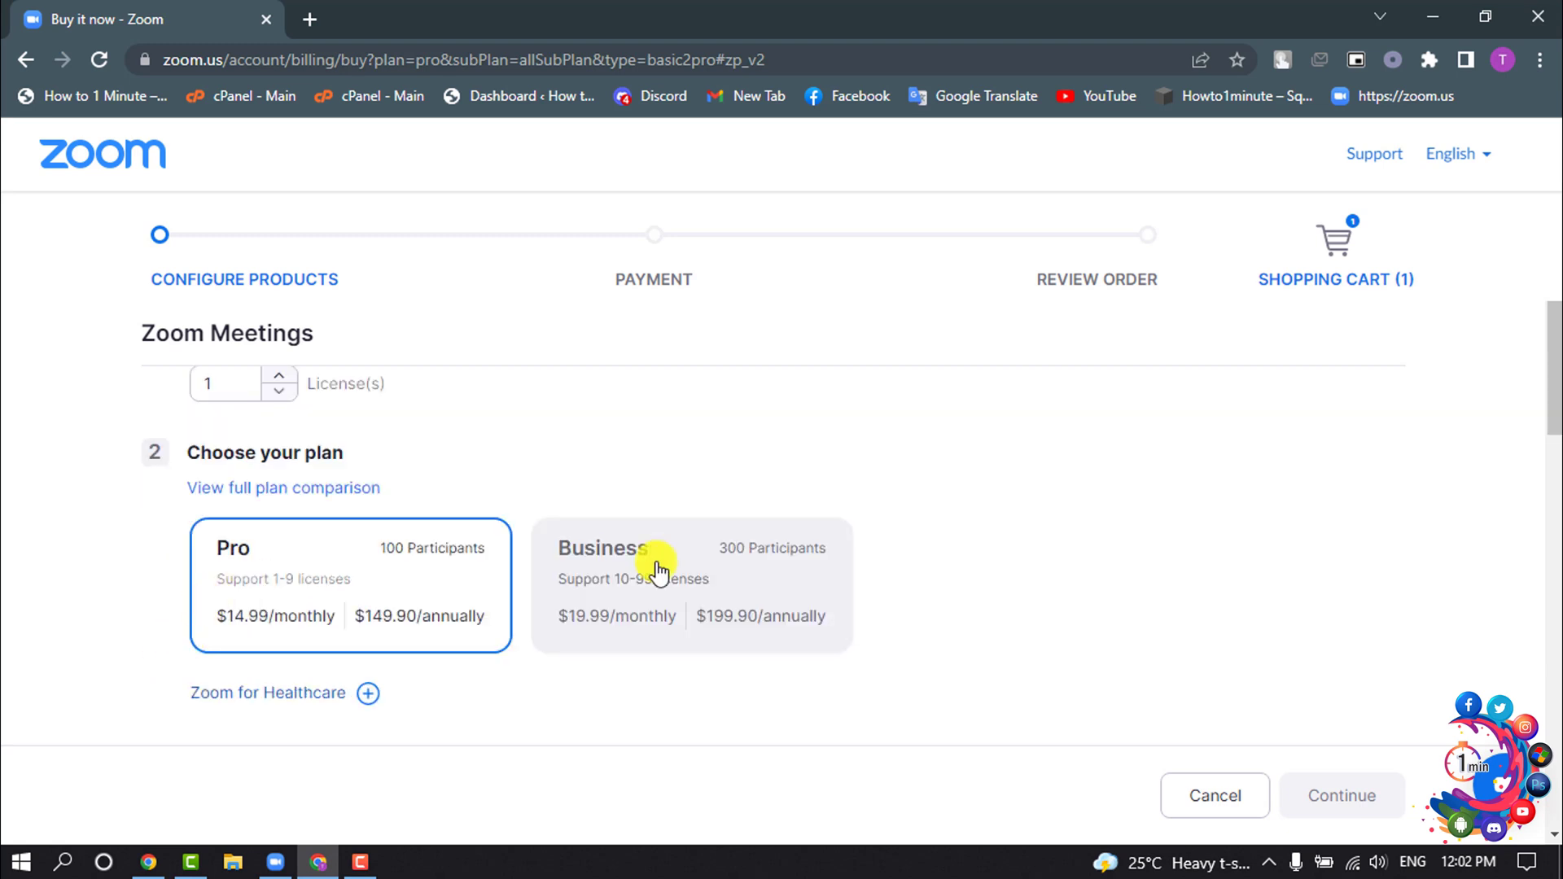
pyautogui.scroll(-1, 652, 570)
pyautogui.scroll(-2, 519, 624)
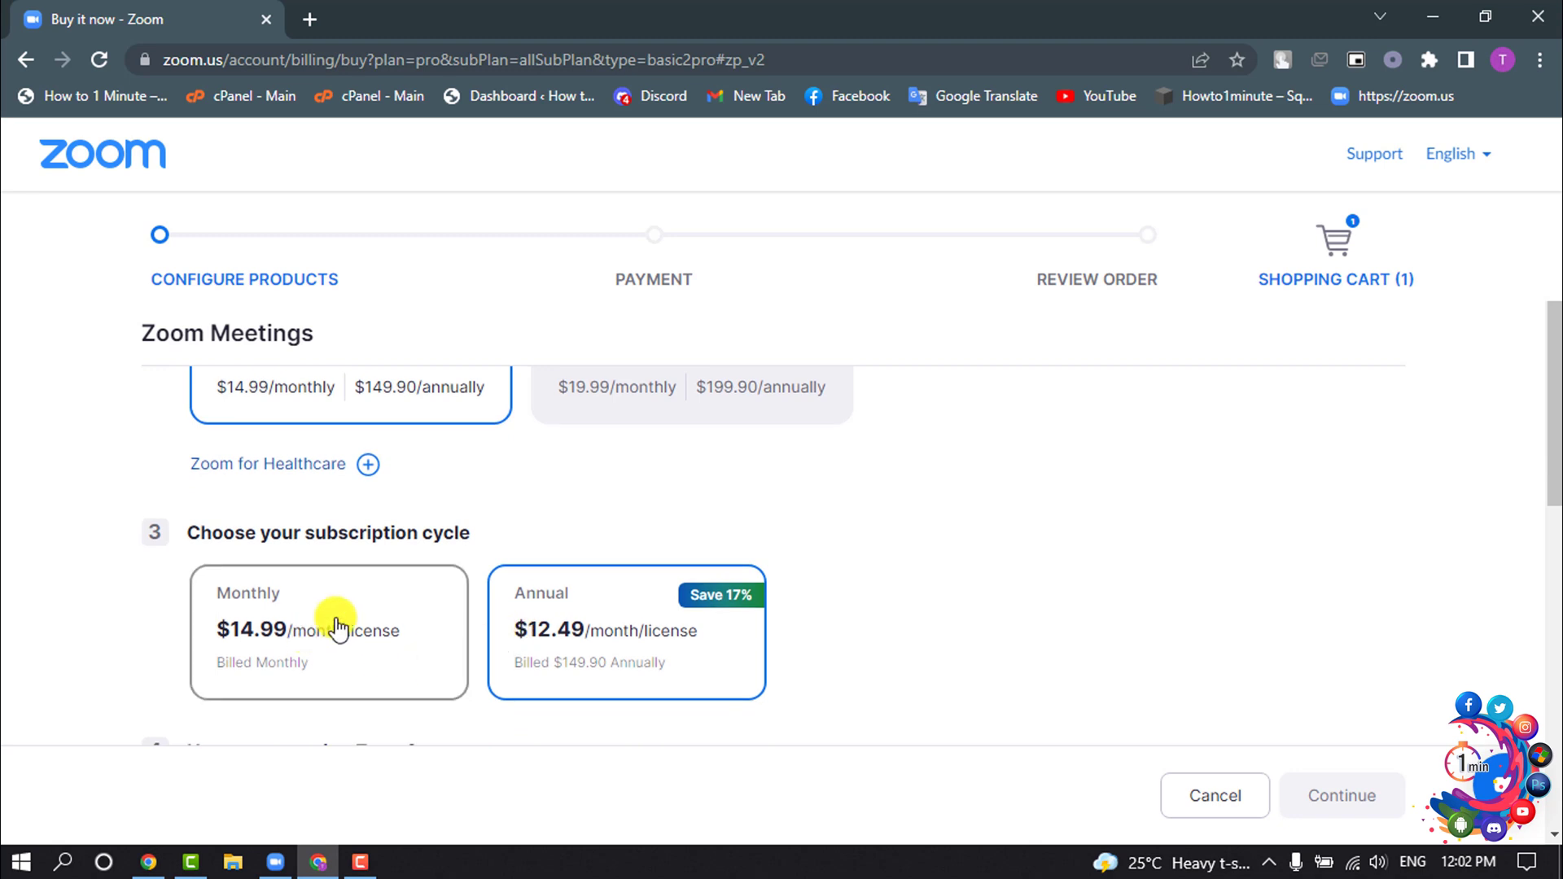
pyautogui.scroll(-1, 622, 646)
pyautogui.scroll(-1, 623, 645)
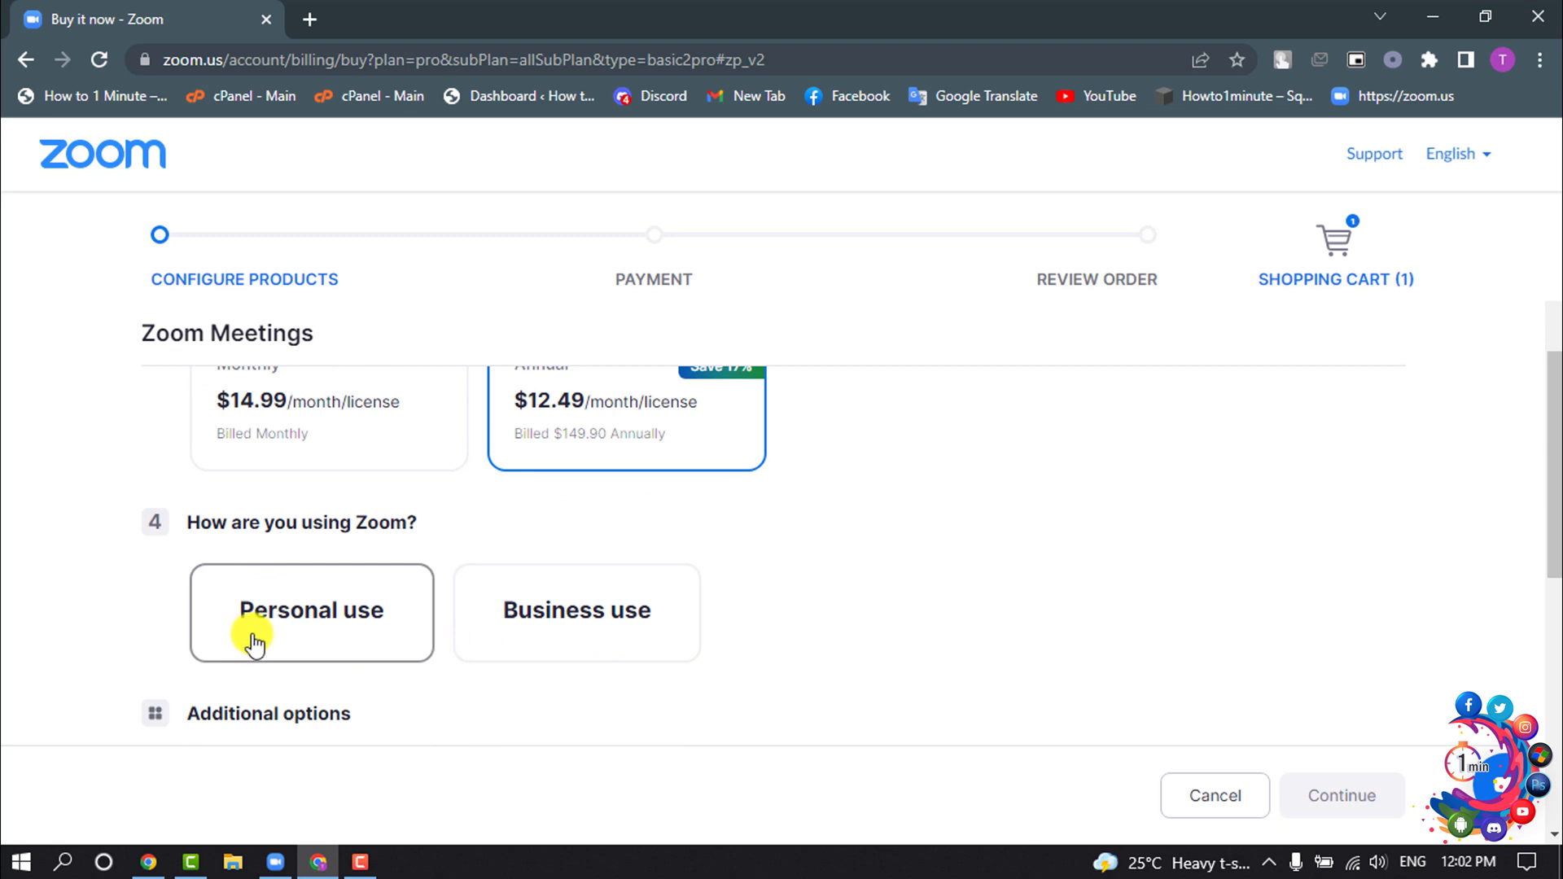
pyautogui.click(548, 622)
pyautogui.scroll(-2, 550, 626)
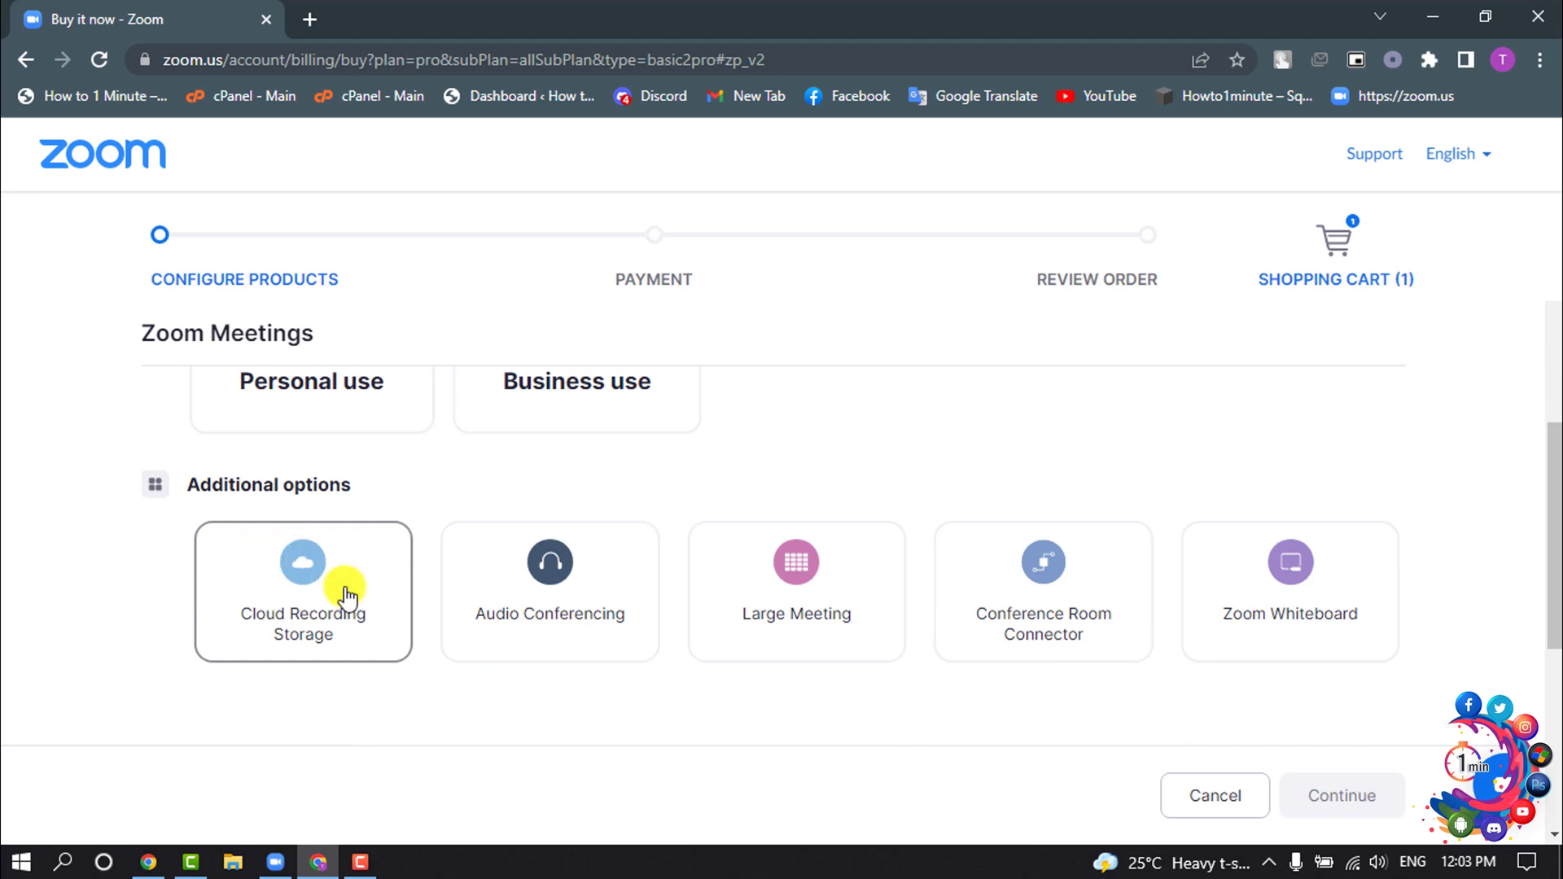
pyautogui.scroll(-2, 380, 749)
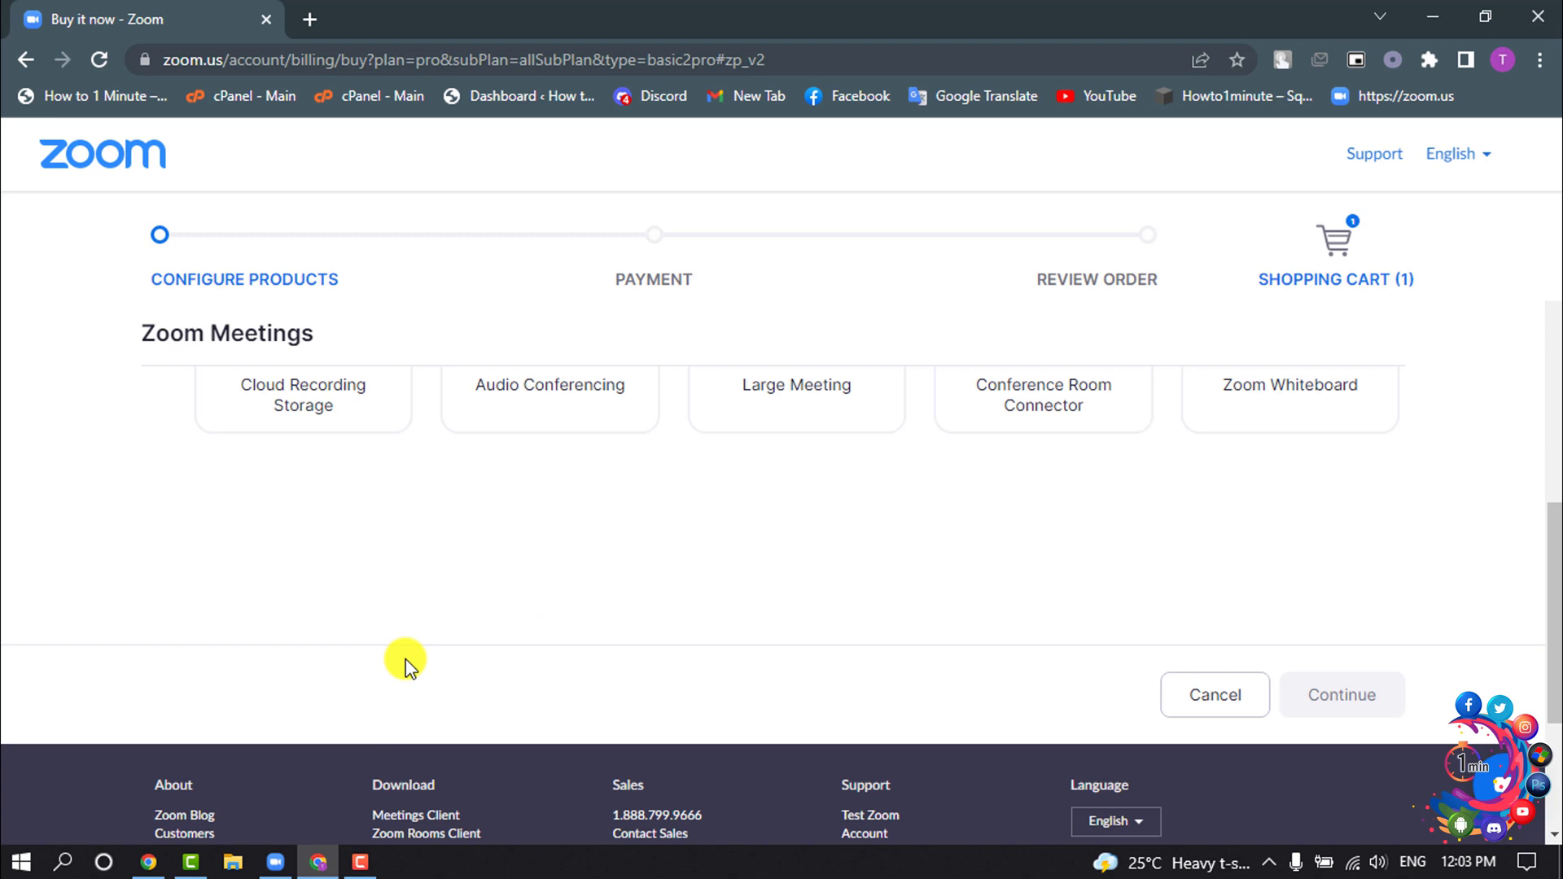
pyautogui.scroll(-2, 405, 663)
# Step: Continue past product setup and skip the other Zoom plans offer to reach payment
pyautogui.click(1297, 479)
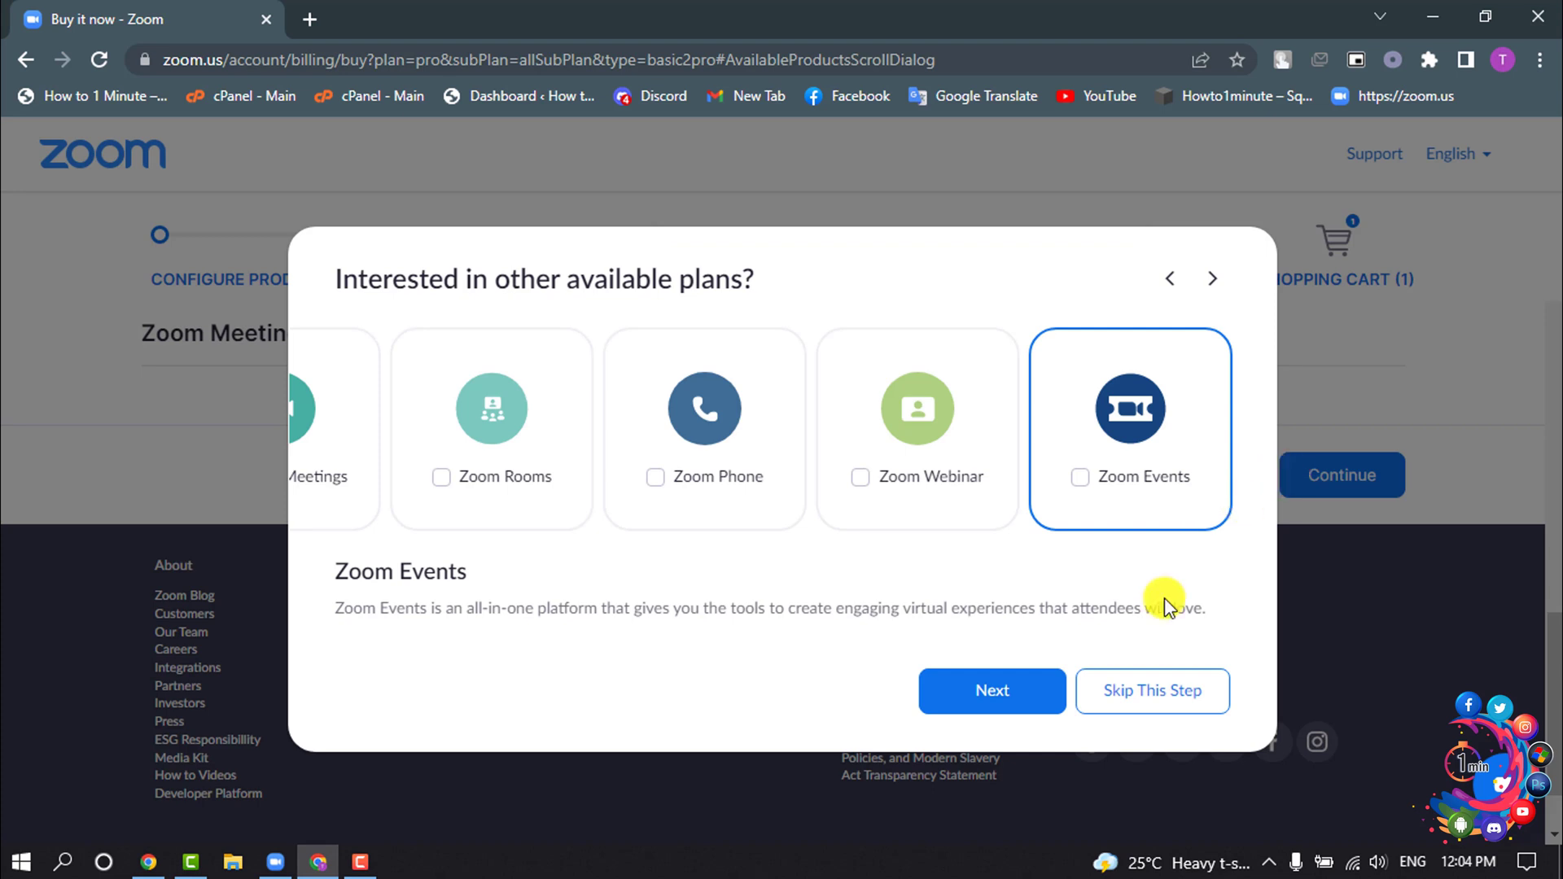
pyautogui.click(1168, 693)
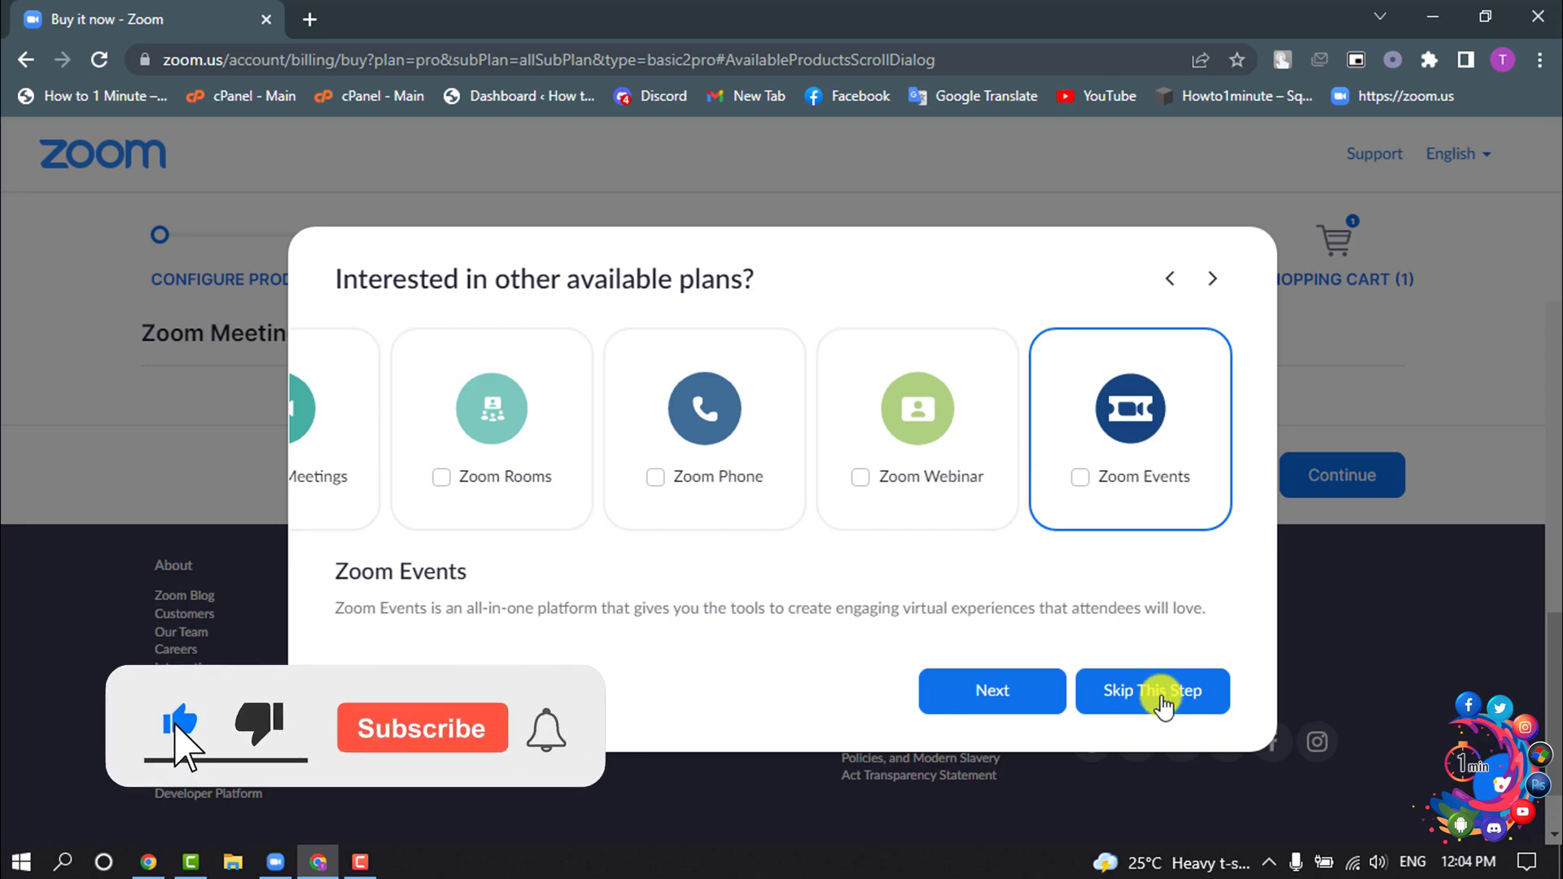
pyautogui.click(1164, 705)
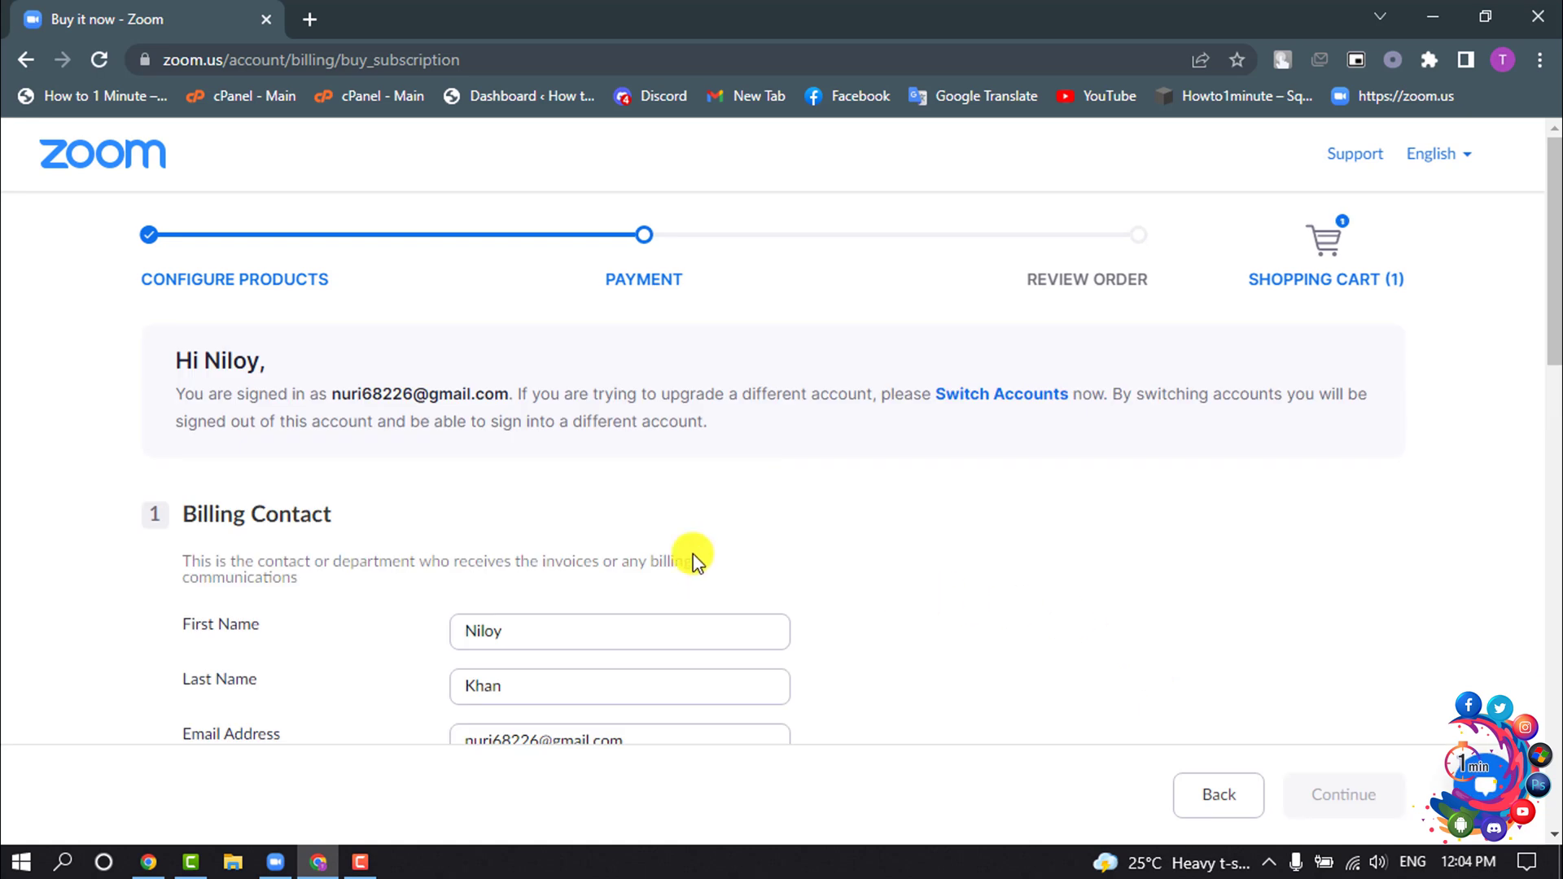
pyautogui.scroll(-2, 692, 553)
pyautogui.scroll(-3, 552, 544)
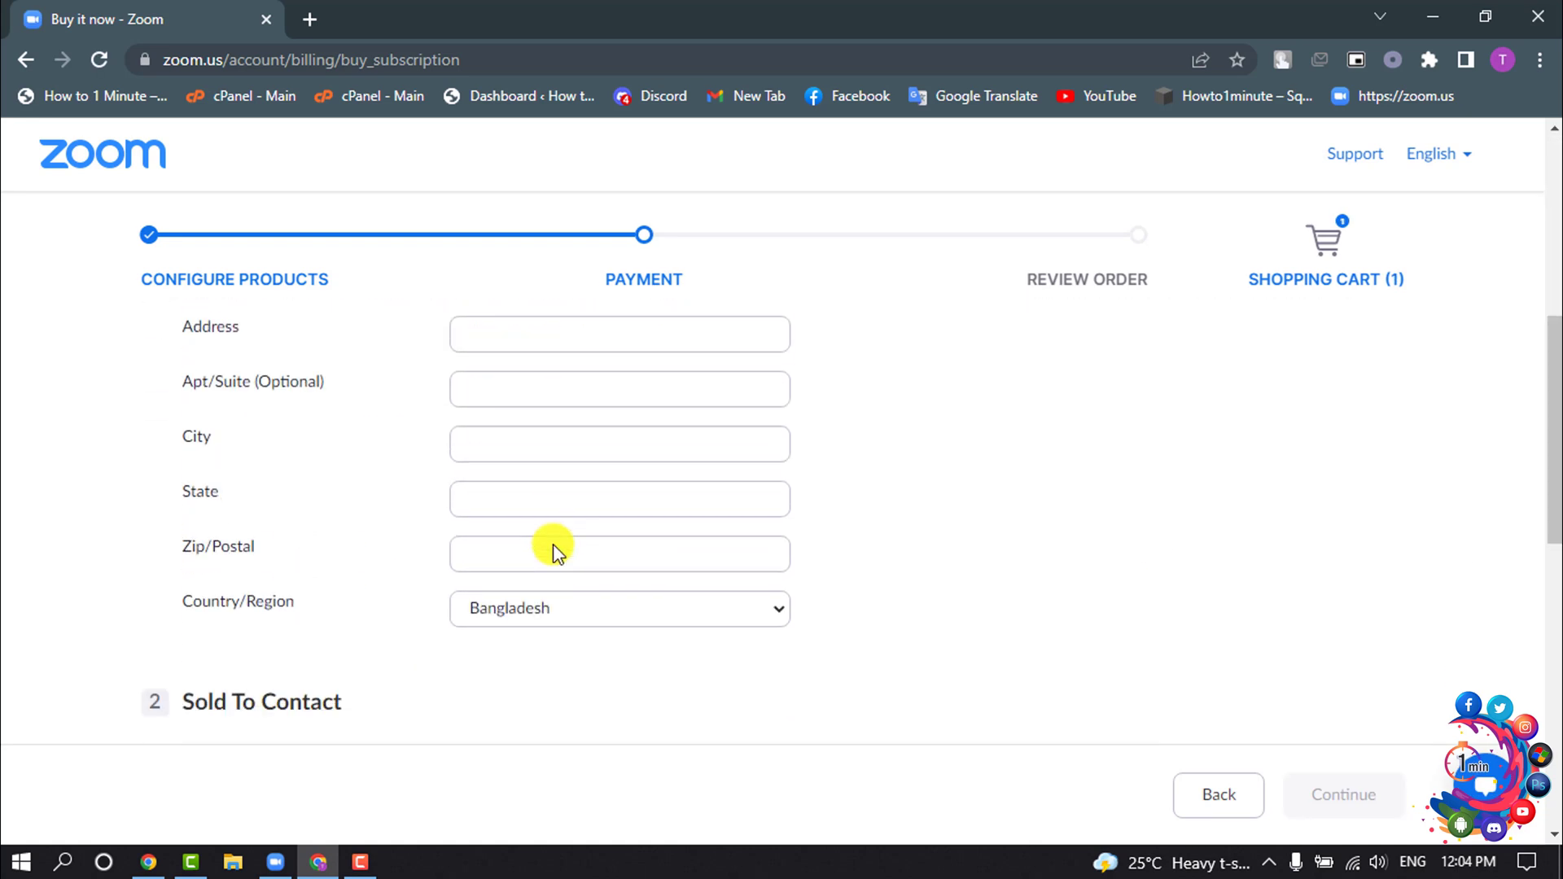
pyautogui.scroll(-2, 554, 546)
pyautogui.scroll(-2, 554, 549)
# Step: Select Credit Card as the payment method
pyautogui.click(272, 513)
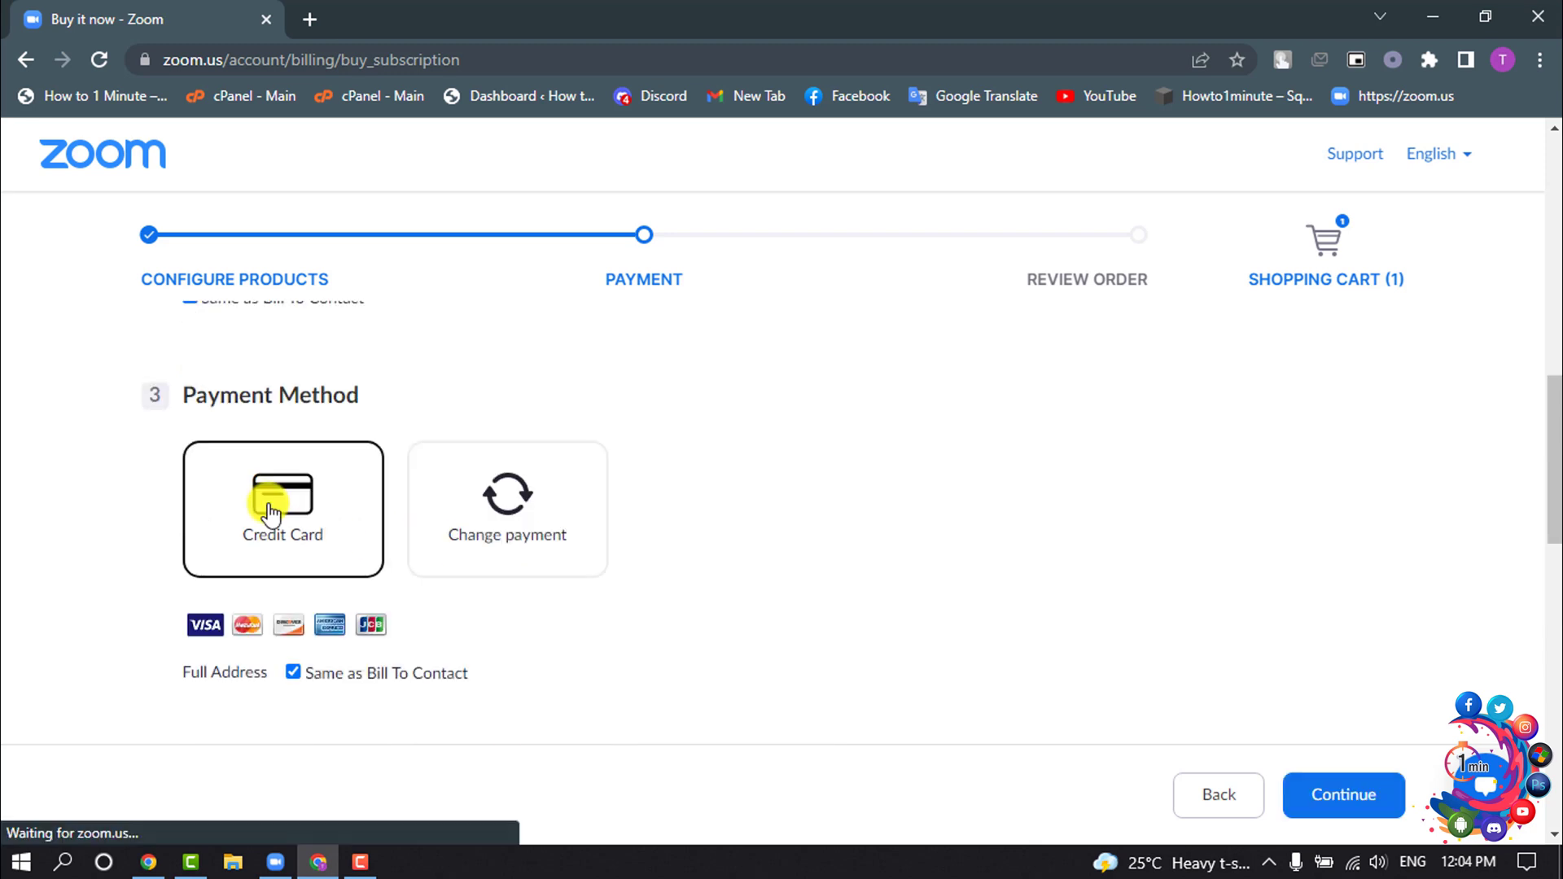
# Step: Continue from payment to reveal card holder, card number, CVV and expiration date fields
pyautogui.click(1322, 796)
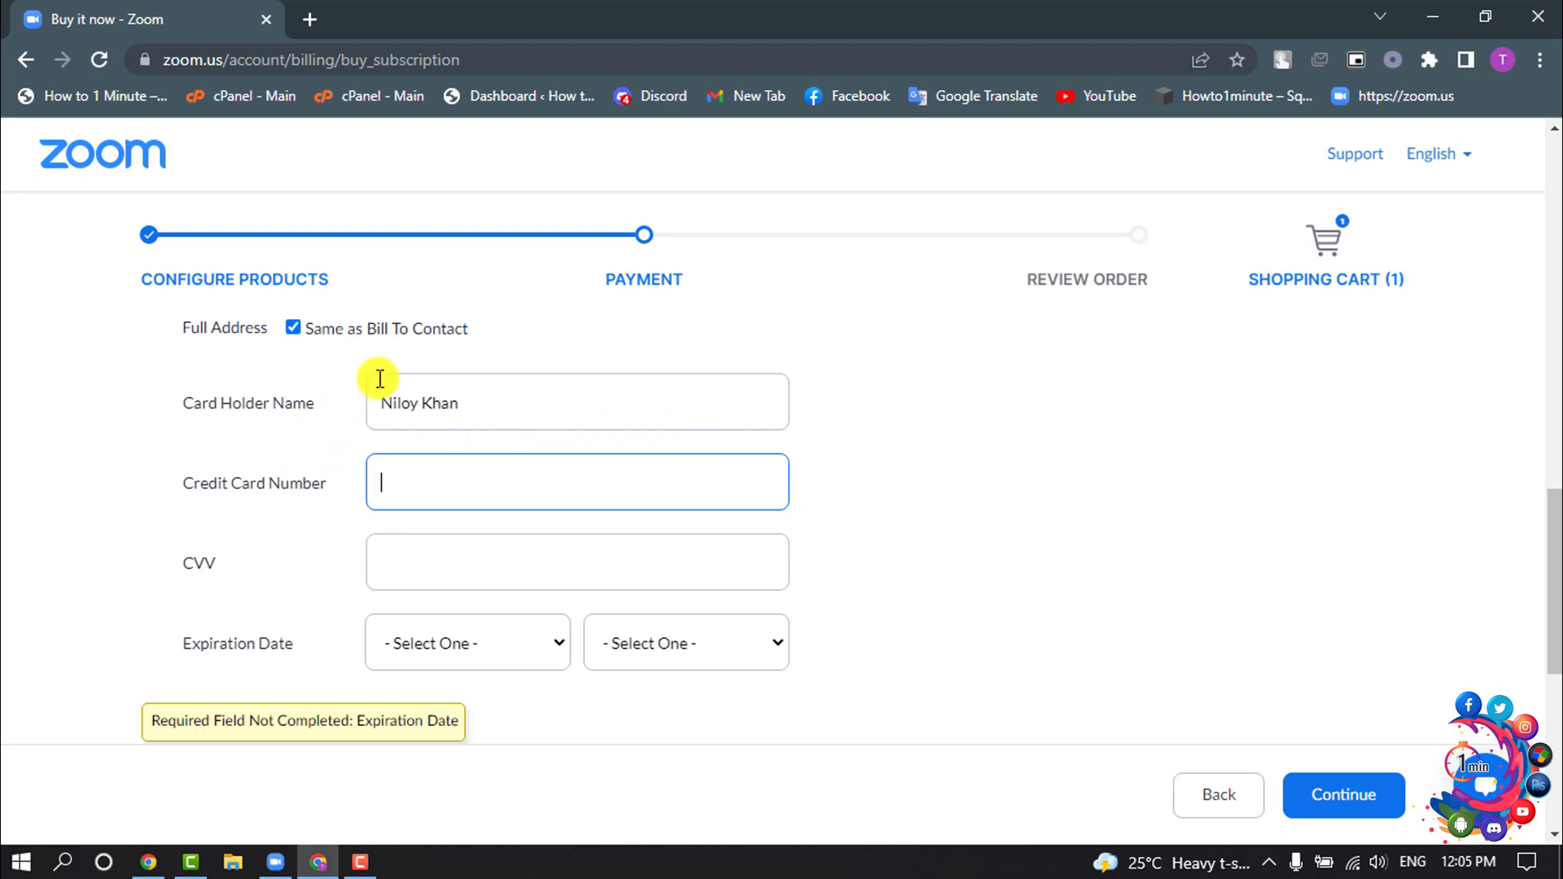
pyautogui.scroll(-2, 558, 495)
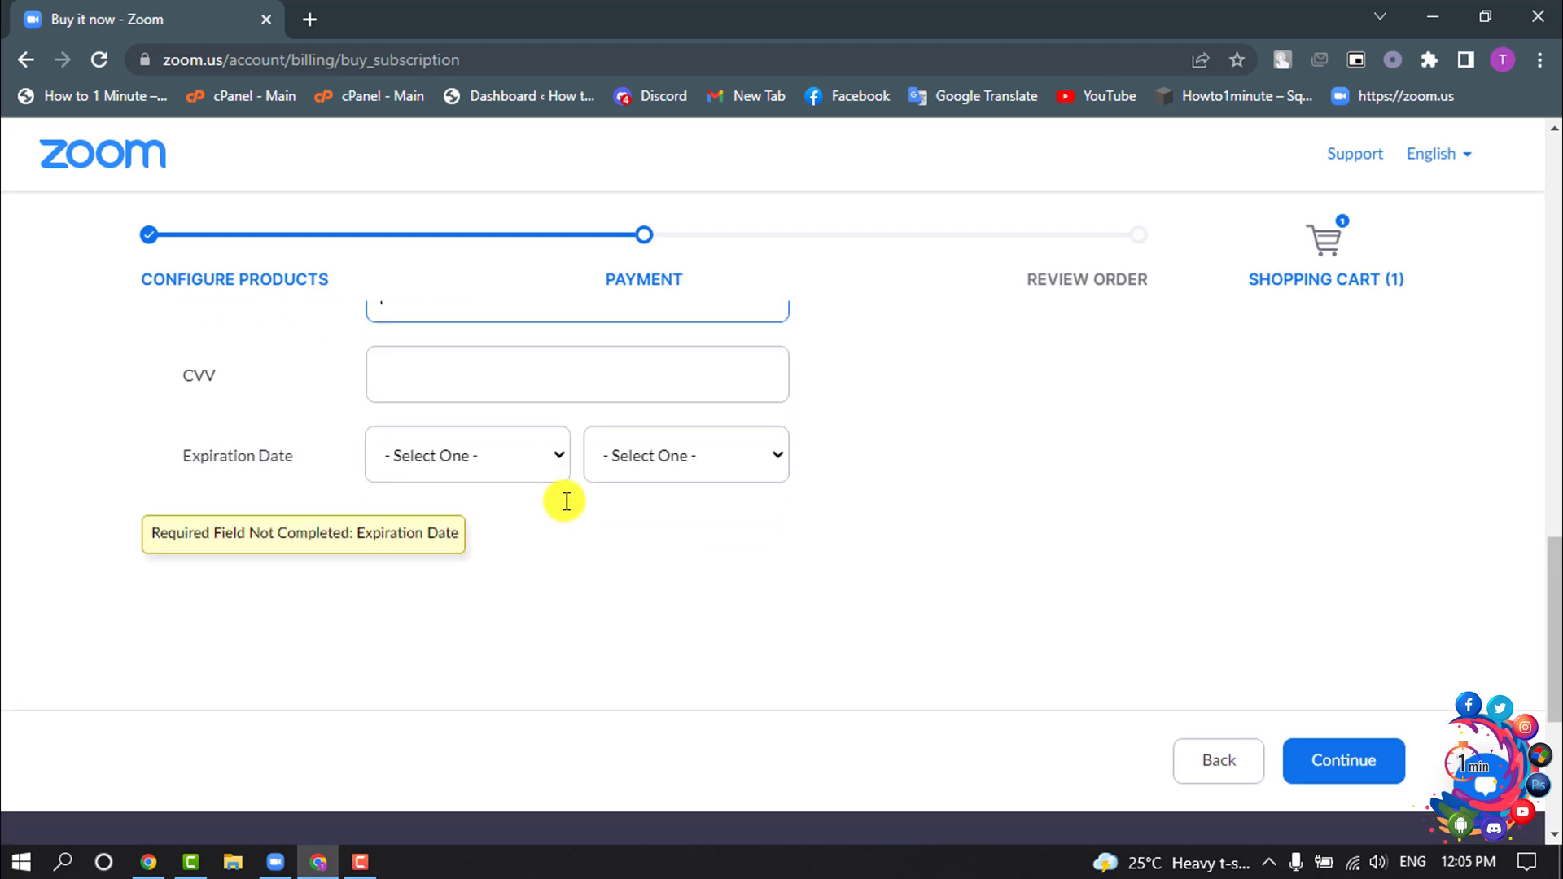